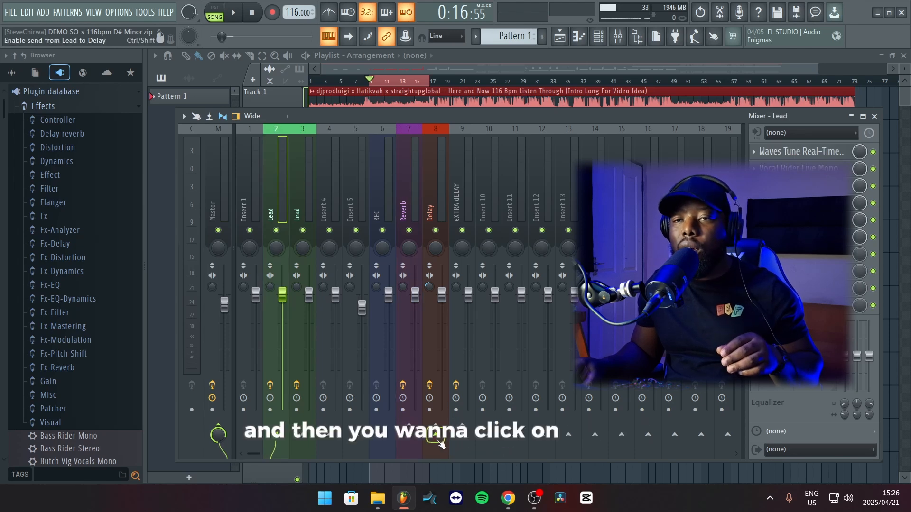
Route the Lead track to the Reverb track and lower that send level to about 45%
left_click(414, 439)
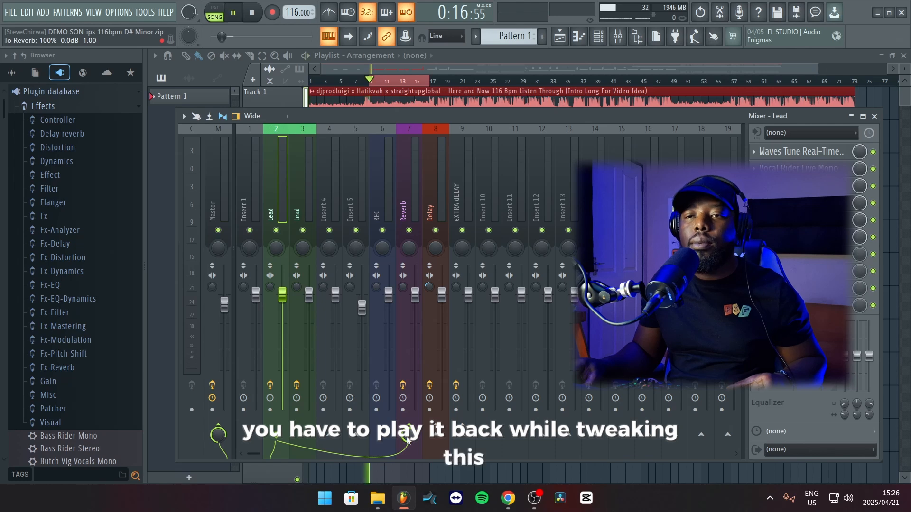
left_click_drag(408, 441, 408, 468)
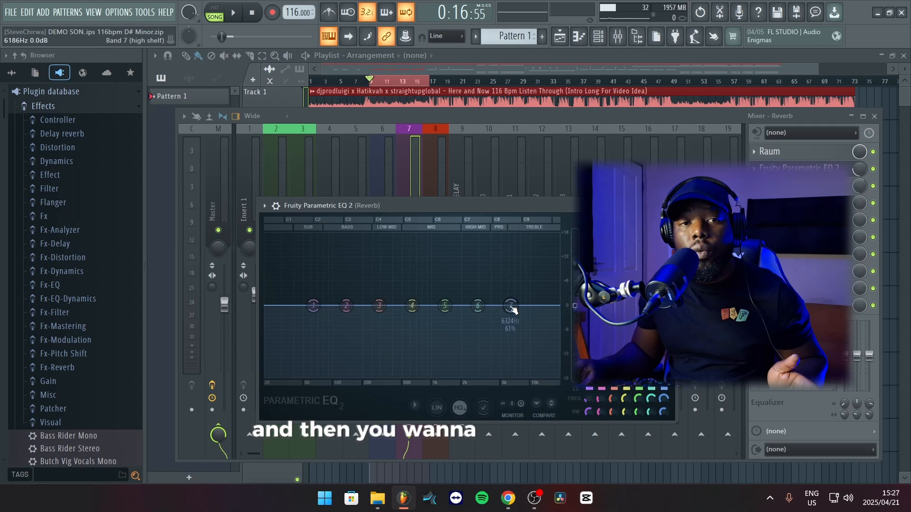
Make band 7 of the Reverb track's Parametric EQ 2 a low pass with its cutoff at about 3354 Hz
right_click(511, 307)
mouse_move(531, 336)
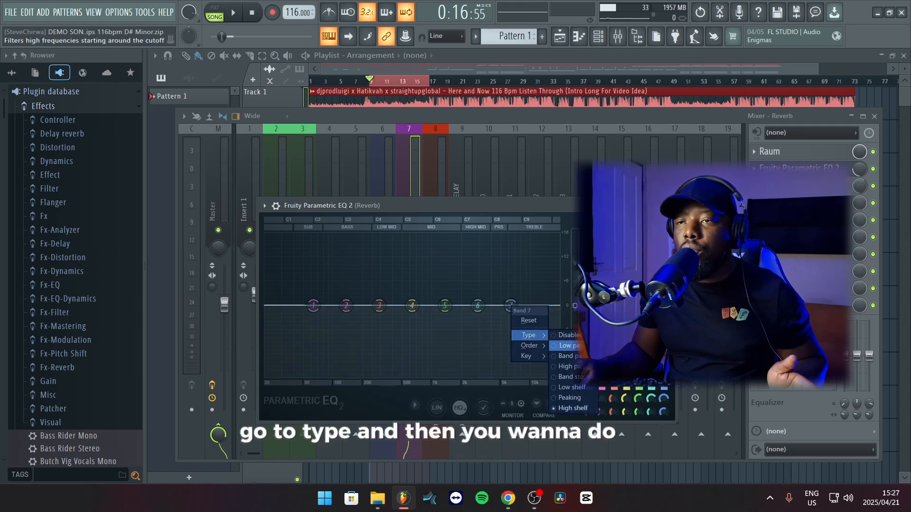
left_click(564, 345)
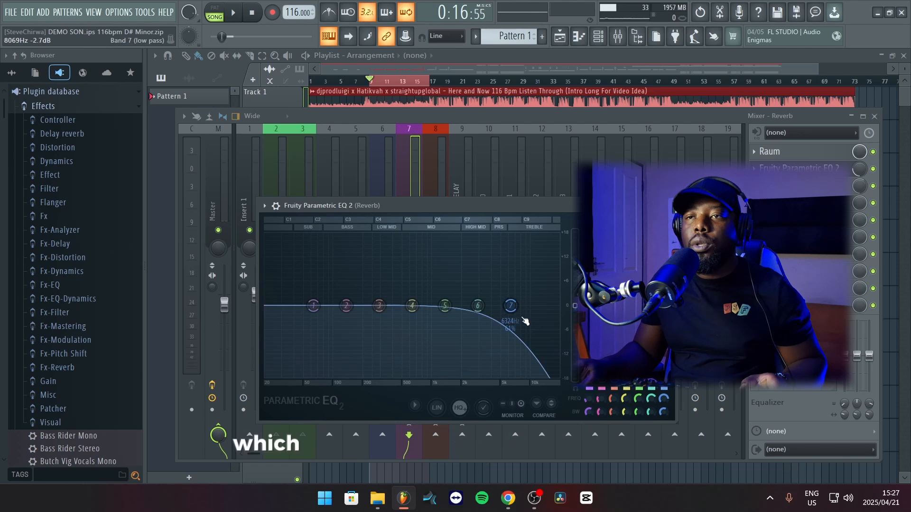
left_click_drag(510, 305, 482, 306)
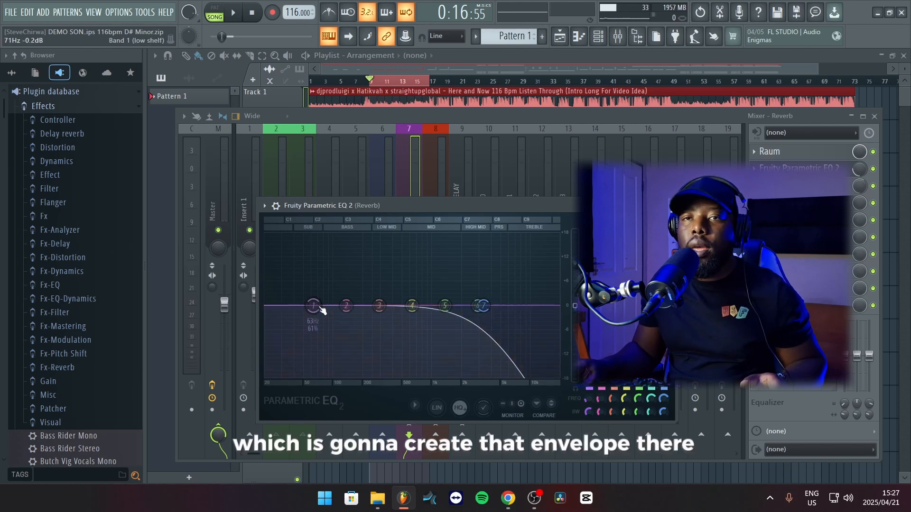
Make band 1 of the reverb EQ a high pass and raise its cutoff to just below band 3
right_click(313, 305)
mouse_move(327, 338)
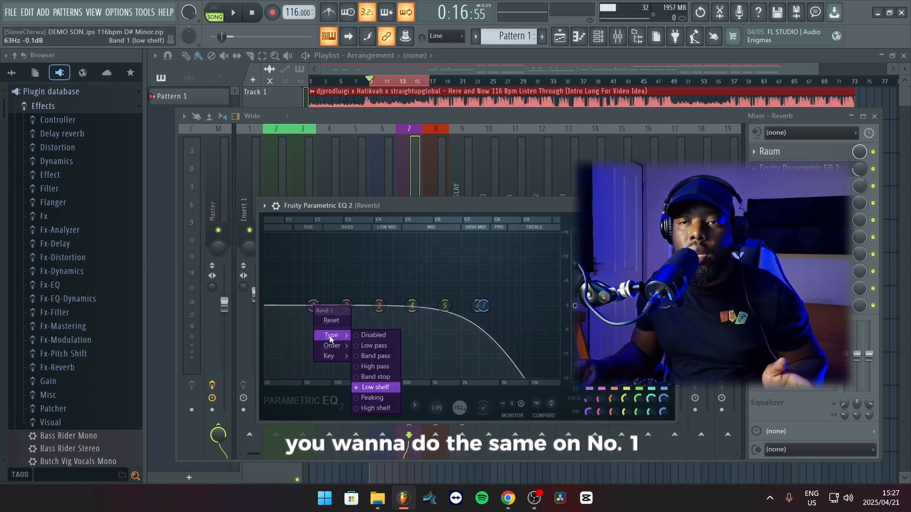
left_click(374, 366)
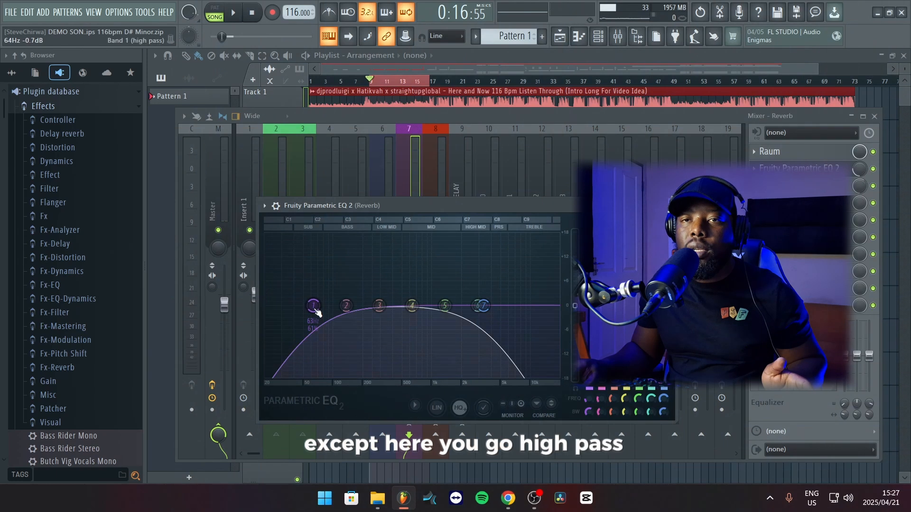
left_click_drag(315, 308, 365, 306)
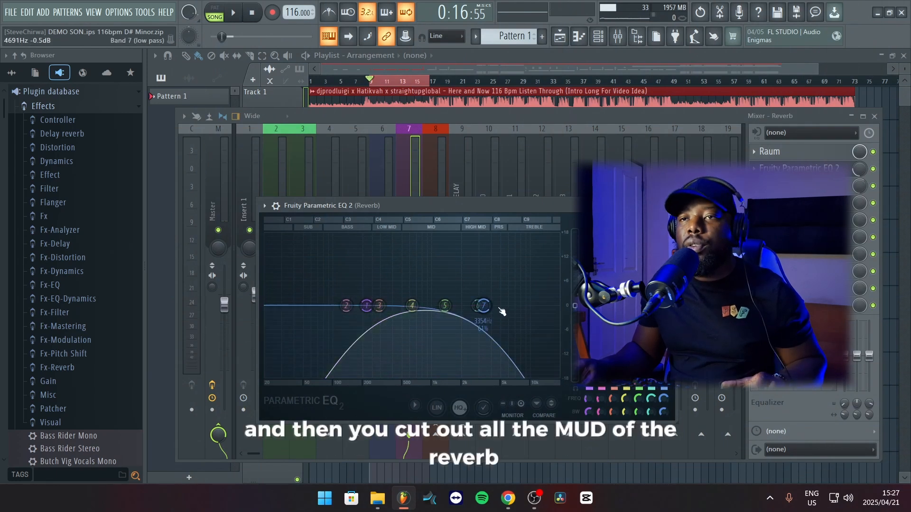
Lower band 7's cutoff to about 2892 Hz and, during playback, raise band 1's cutoff slightly past band 3
left_click_drag(483, 306, 478, 305)
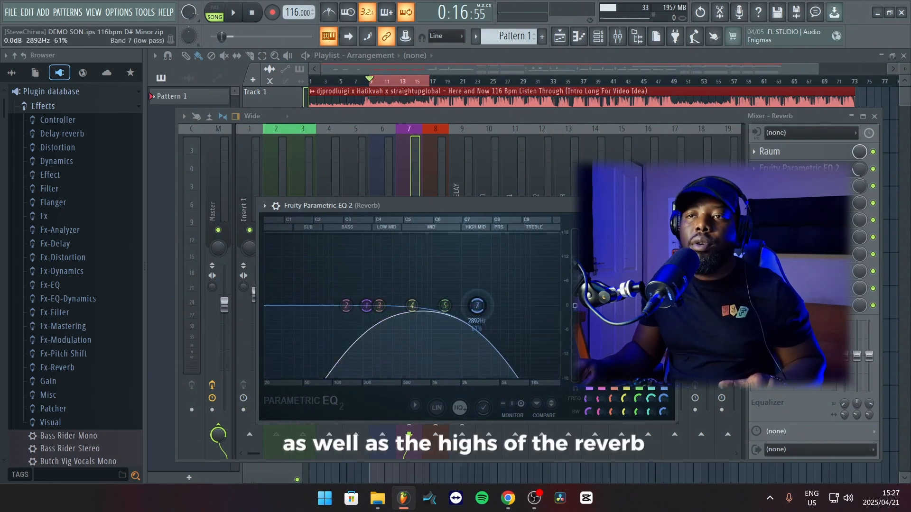
key("space")
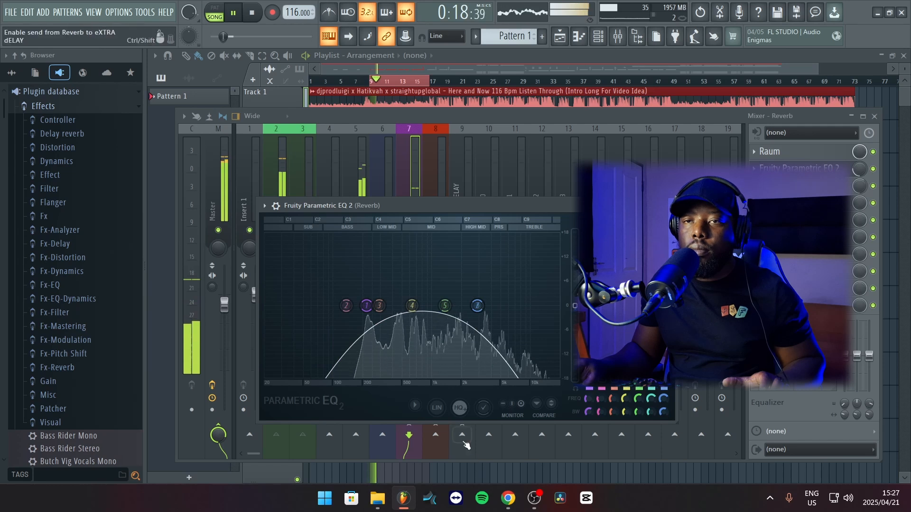
left_click_drag(367, 306, 385, 305)
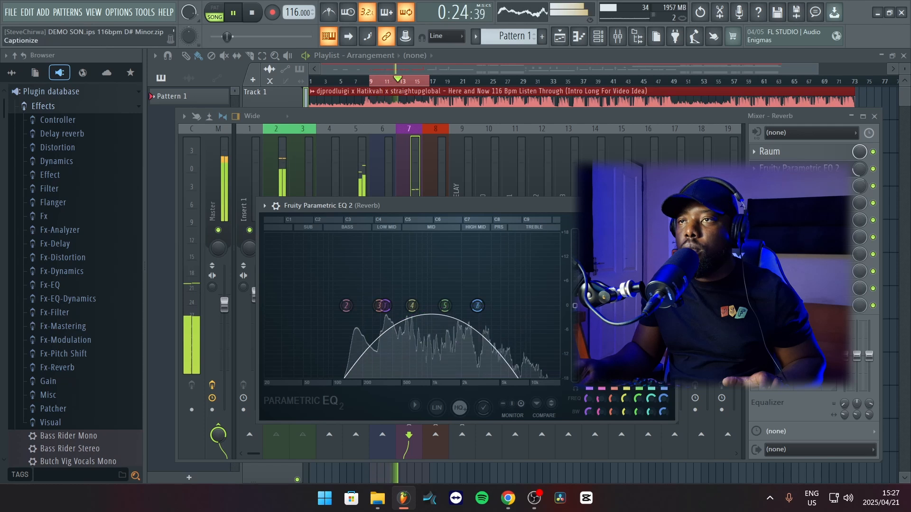
key("Escape")
mouse_move(534, 498)
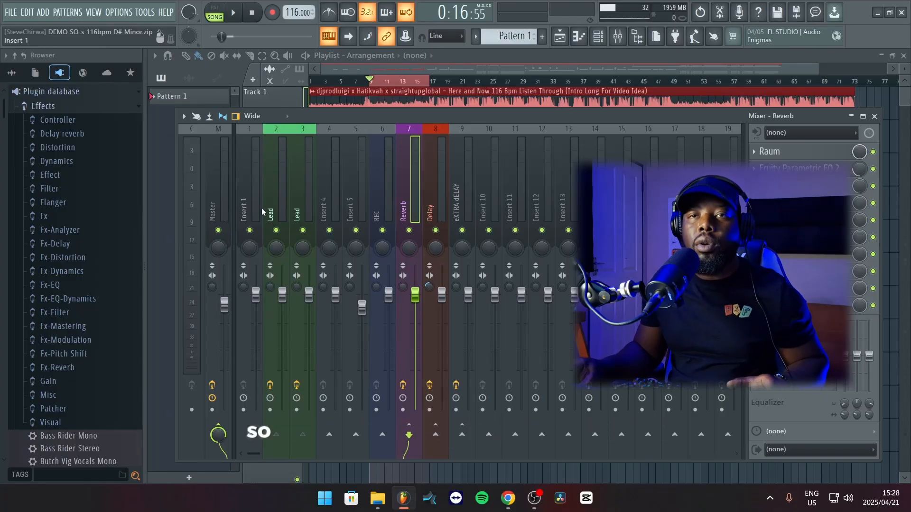
Audition the Lead track with its Reverb send raised to 125%
left_click(274, 205)
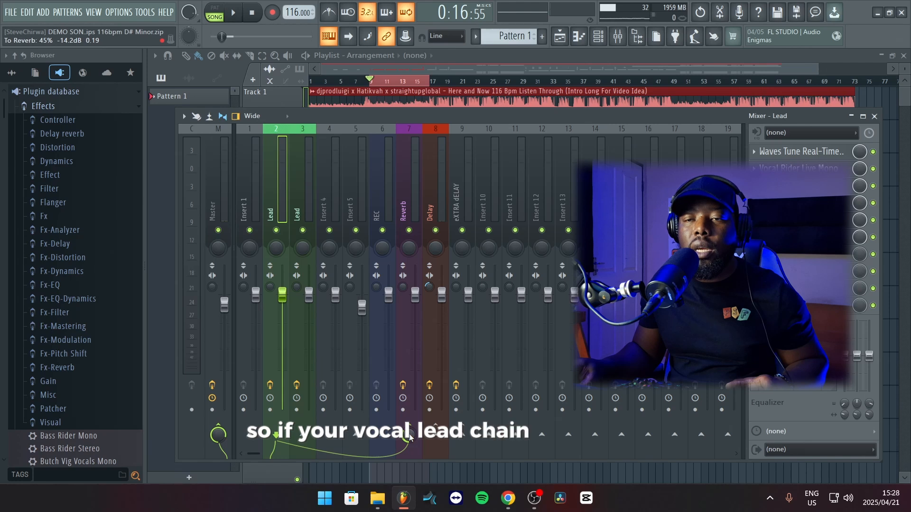
key("space")
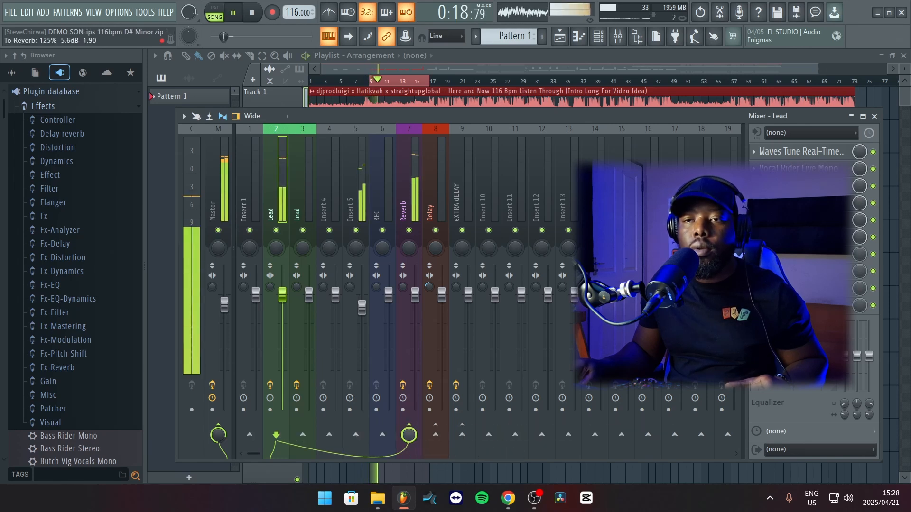
key("space")
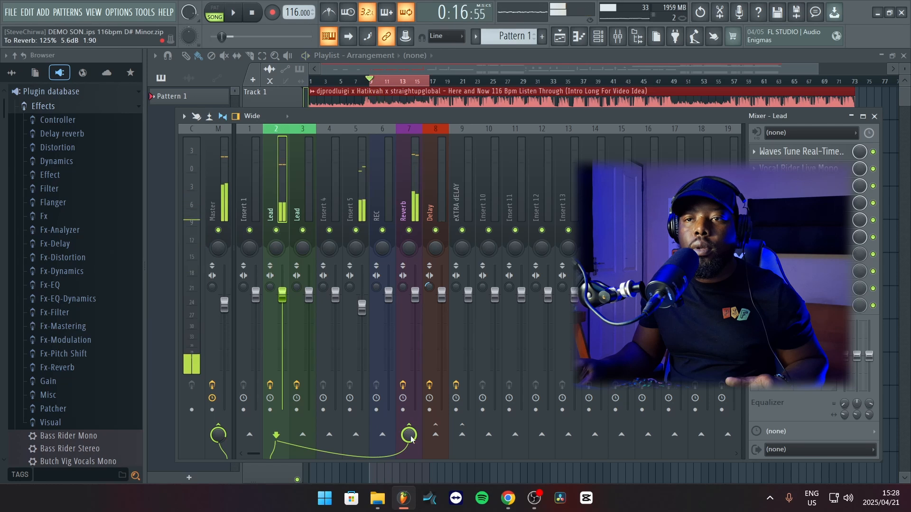
Bring the Lead track's Reverb send down to about 34% and audition the balance
right_click(410, 438)
left_click(418, 444)
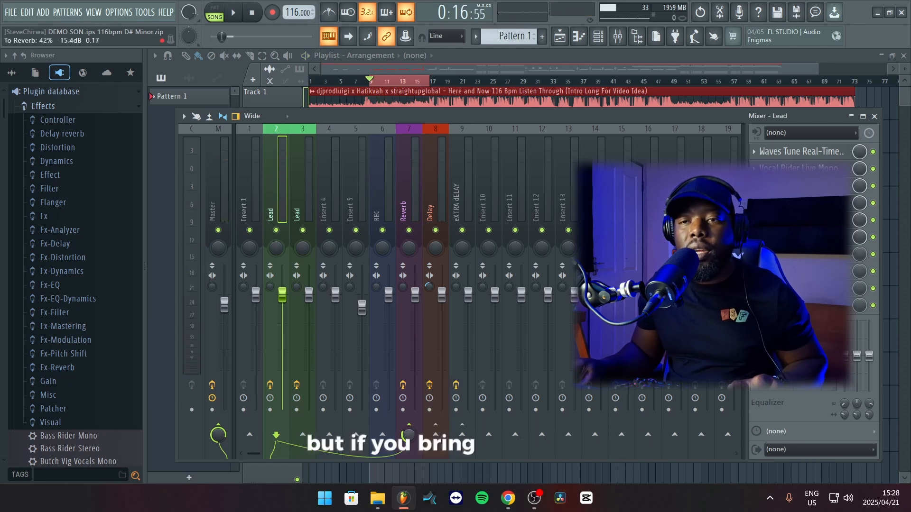
left_click_drag(408, 435, 408, 437)
key("space")
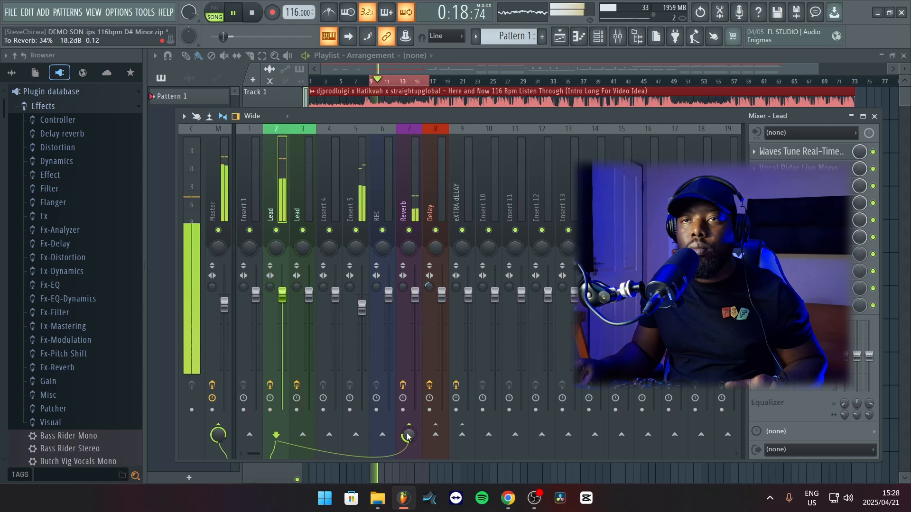
scroll(408, 435, "up", 1)
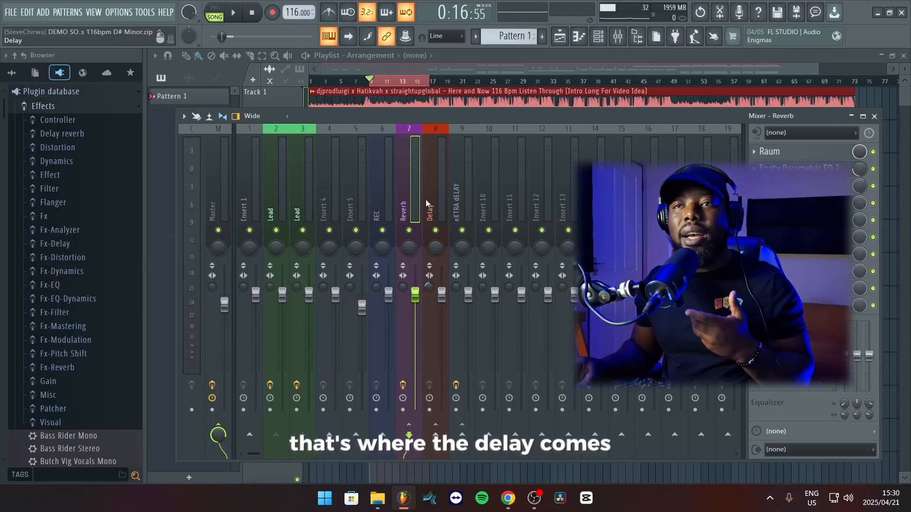
Load H-Delay Stereo into the first effect slot of the Delay track
left_click(438, 208)
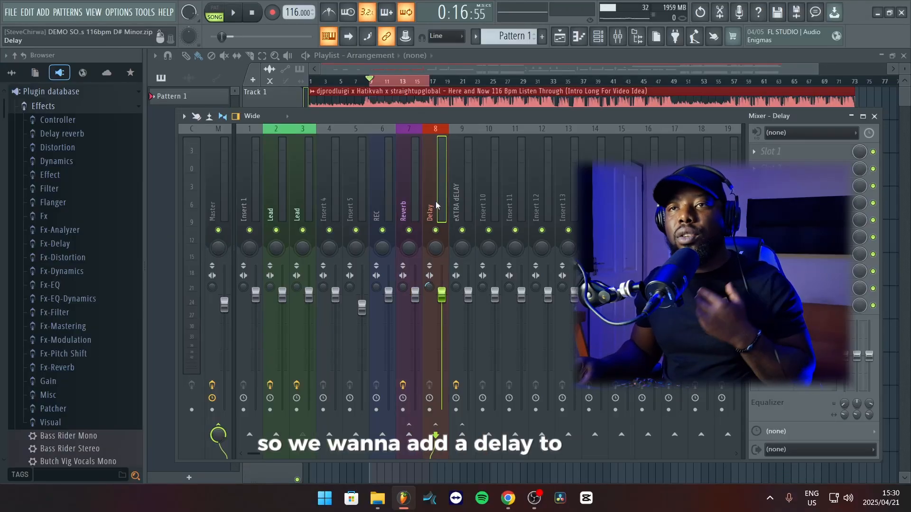
left_click(769, 152)
mouse_move(769, 165)
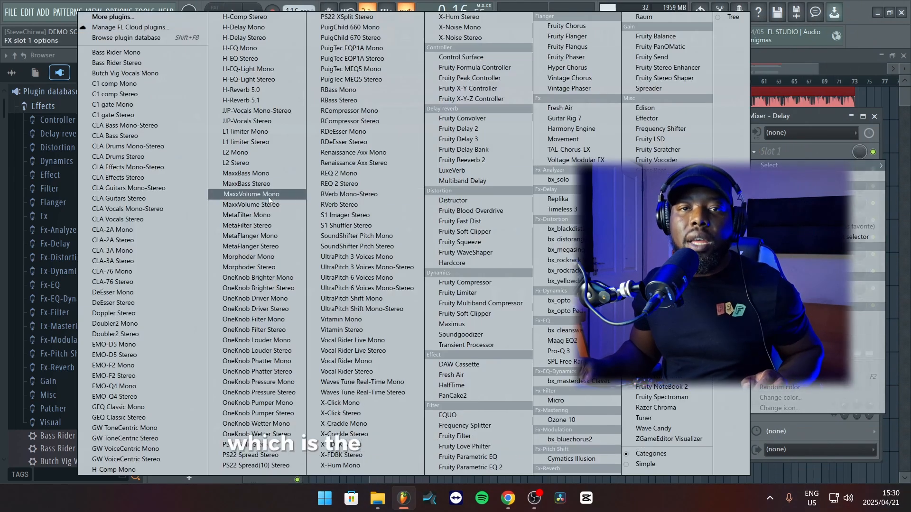
left_click(244, 37)
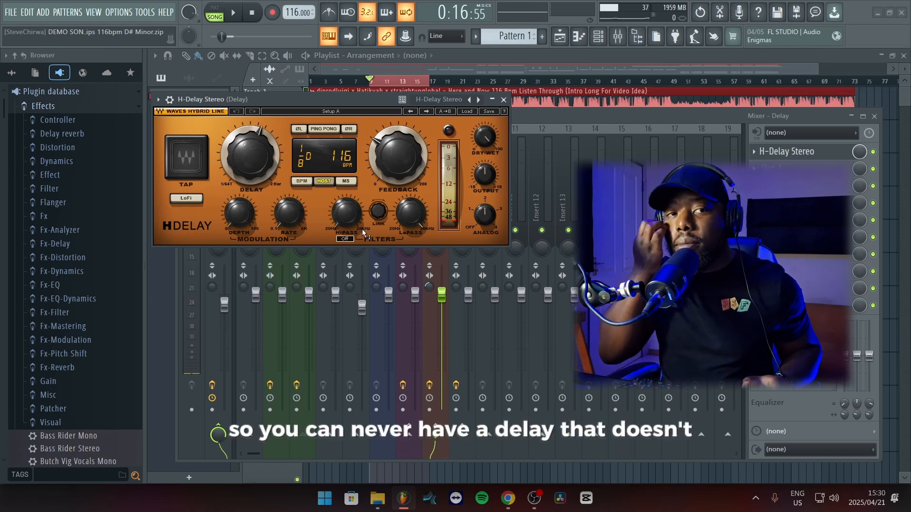
left_click_drag(323, 98, 332, 113)
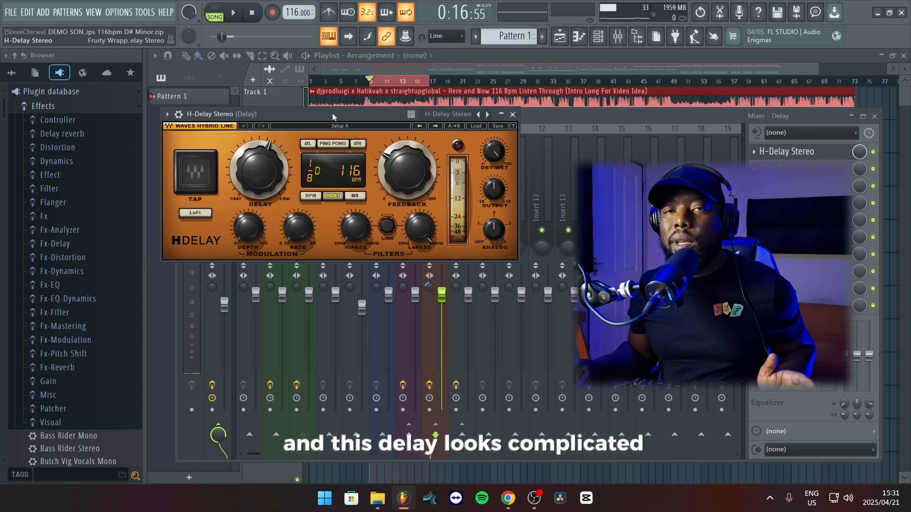
Set the H-Delay time to 1/2 and turn down its feedback
left_click(259, 172)
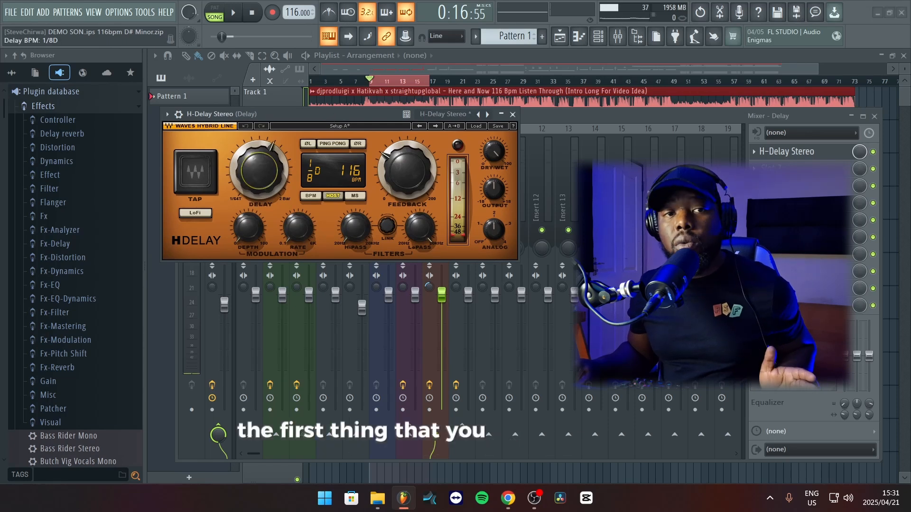
scroll(259, 172, "up", 1)
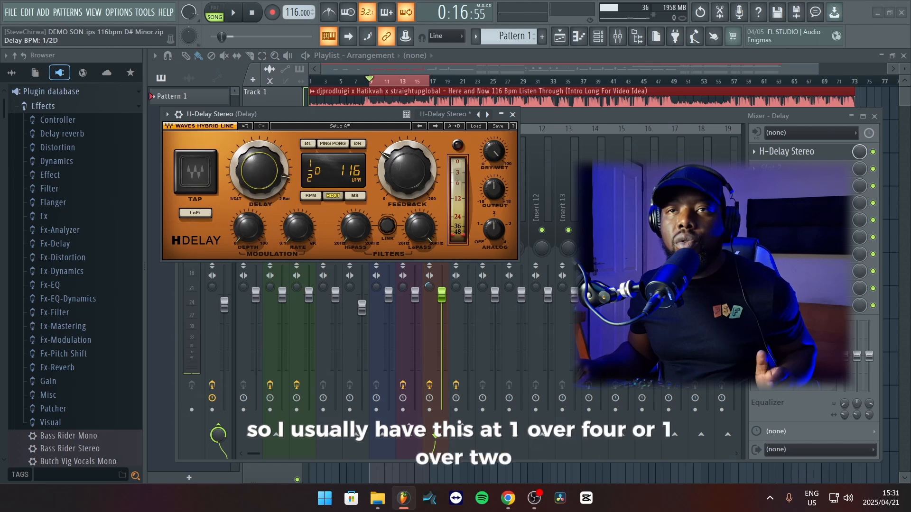
scroll(259, 172, "down", 1)
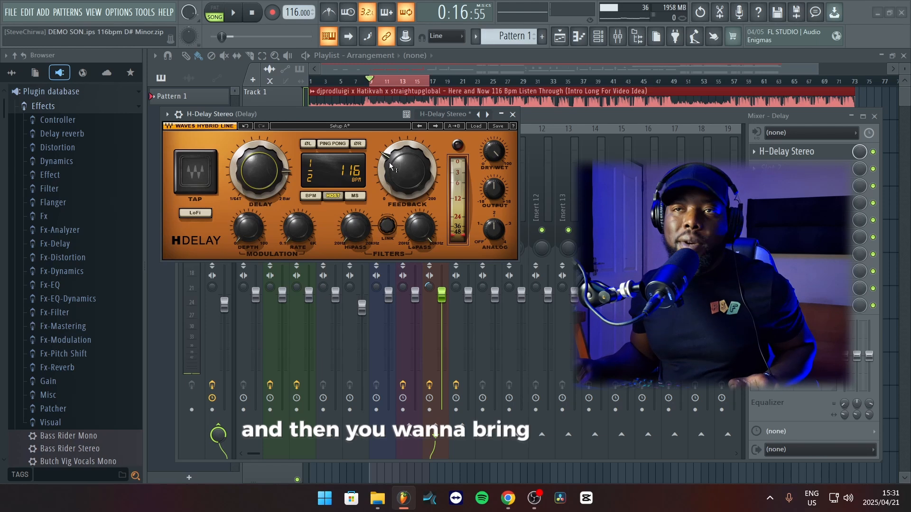
left_click_drag(400, 169, 401, 191)
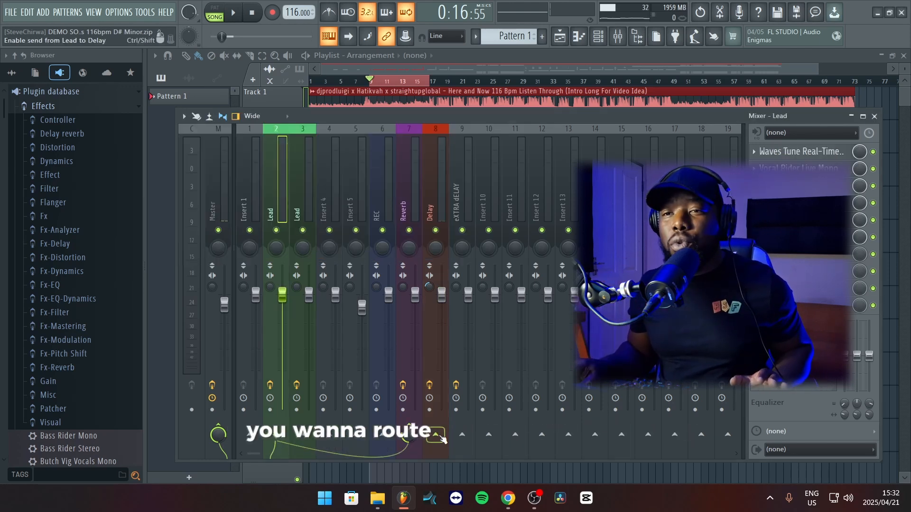
Route the Lead track to the Delay track and set that send level to about 50% during playback
left_click(443, 440)
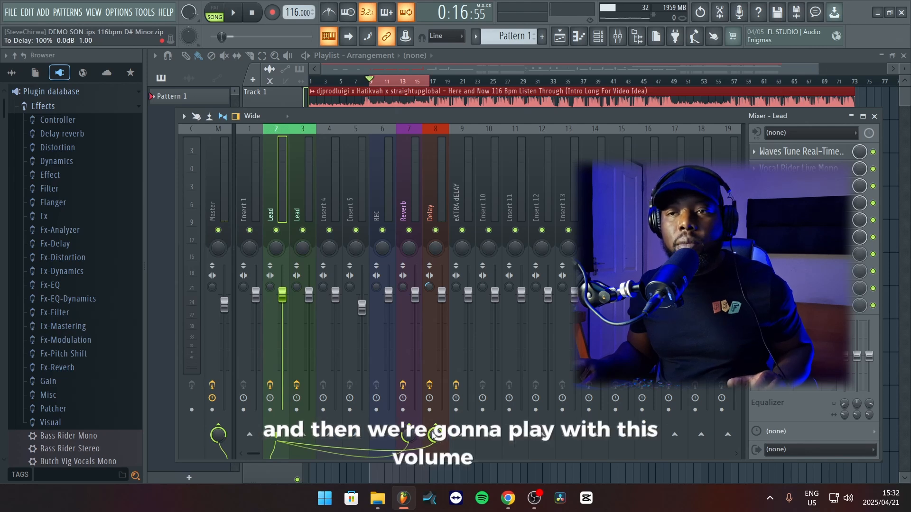
left_click_drag(432, 435, 435, 442)
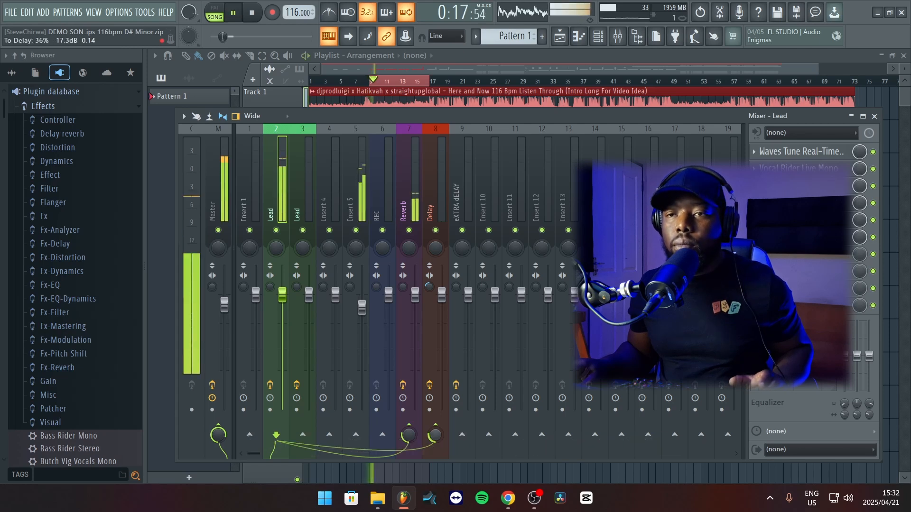
mouse_move(435, 435)
left_mouse_down()
mouse_move(435, 426)
mouse_move(433, 436)
left_mouse_up()
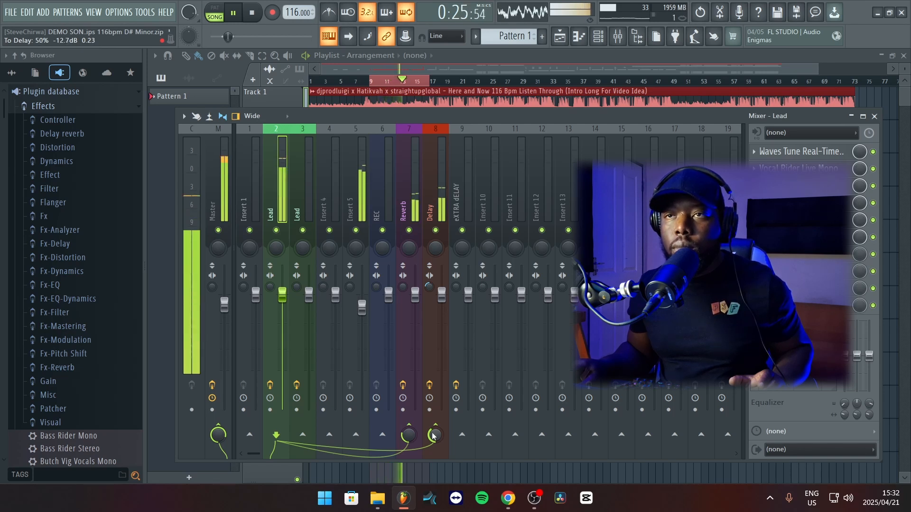
key("space")
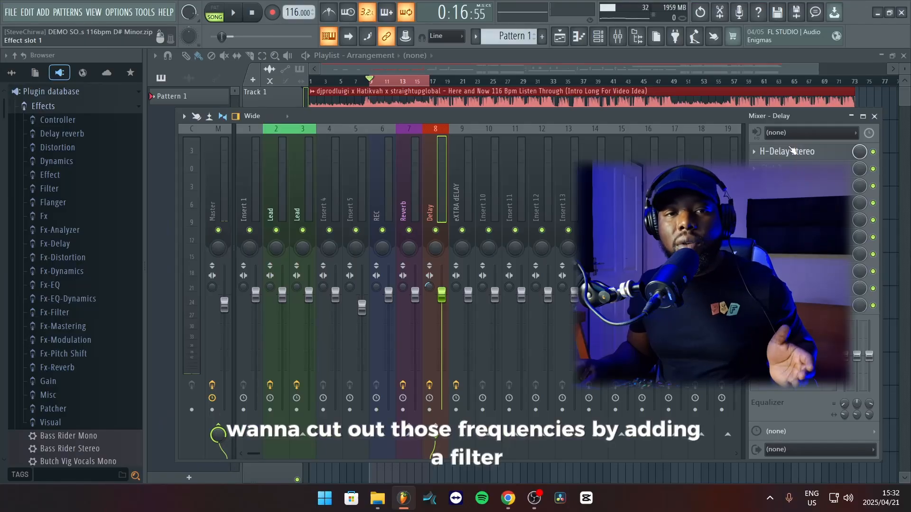
Narrow H-Delay's filters by raising HiPass and lowering LoPass to about 2.5 kHz, and reduce its output level
left_click(791, 150)
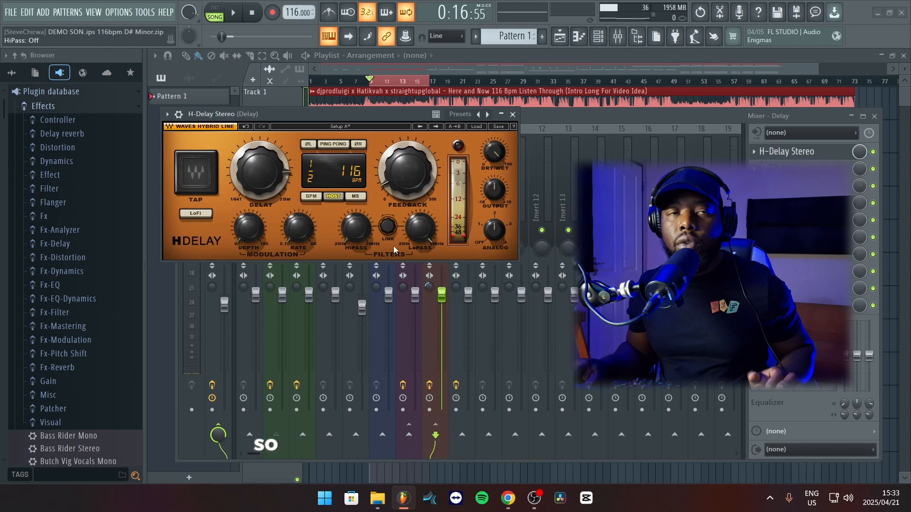
mouse_move(356, 227)
left_click_drag(355, 228, 355, 213)
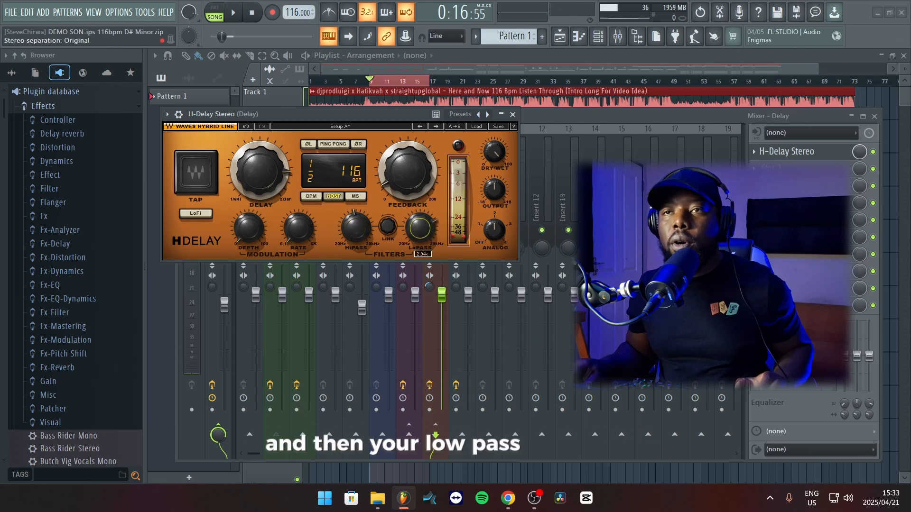
left_click_drag(419, 228, 419, 229)
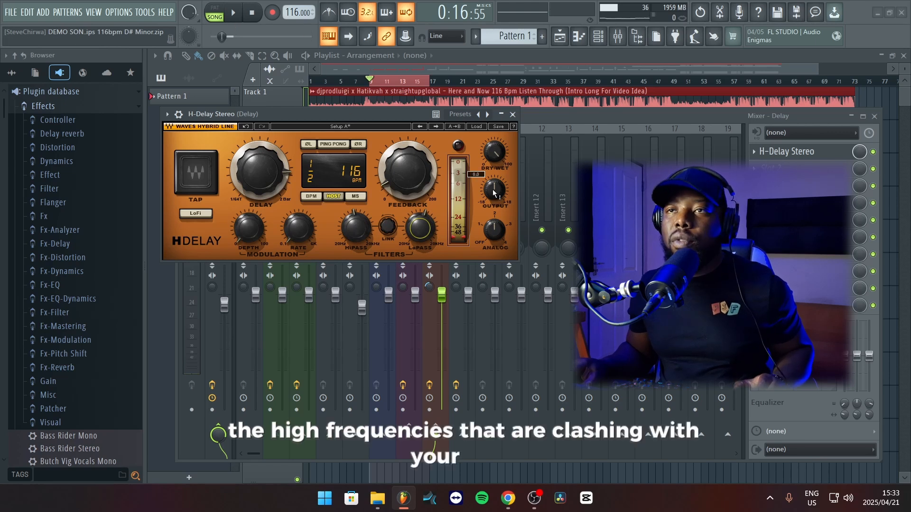
left_click_drag(497, 192, 497, 195)
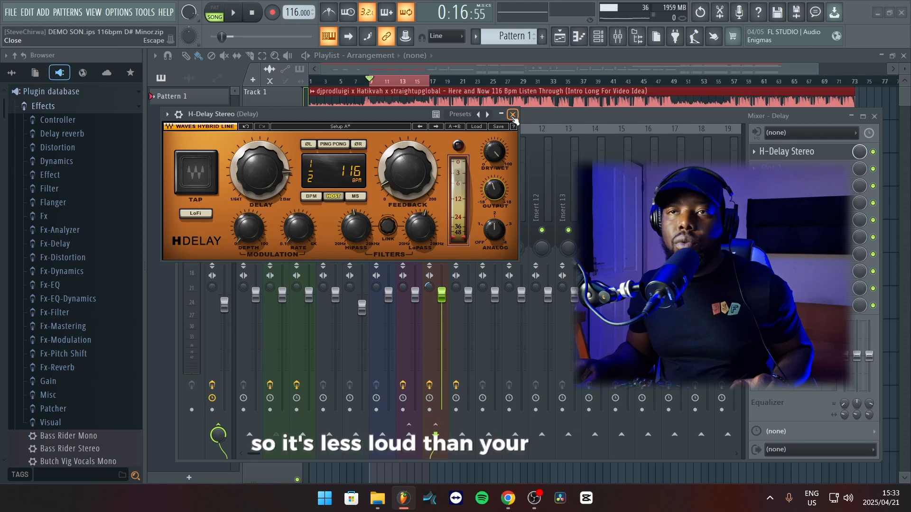
left_click(512, 115)
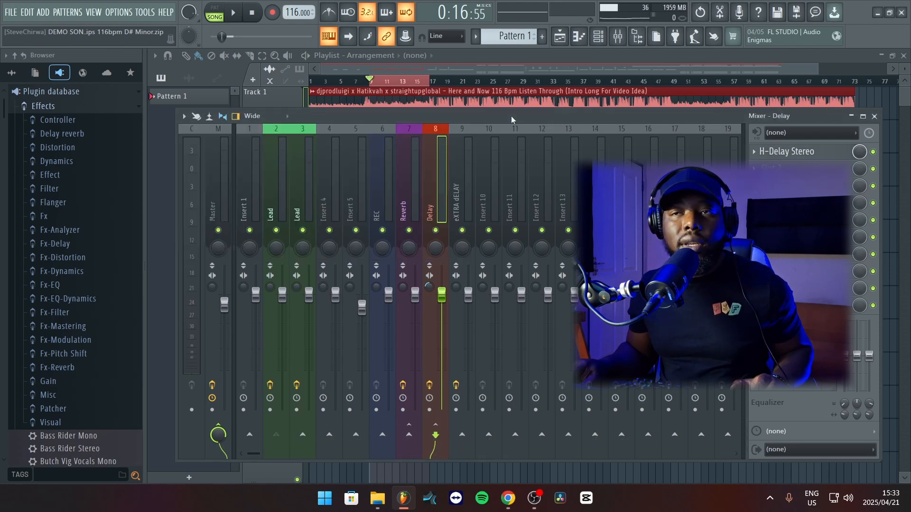
Audition the looped section with the delay, and set the Delay track's H-Delay time to 1/4
key("space")
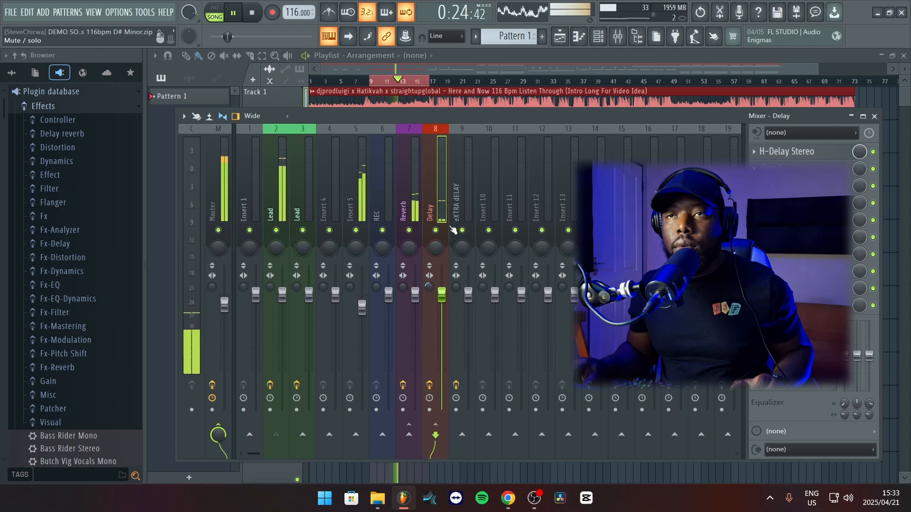
key("space")
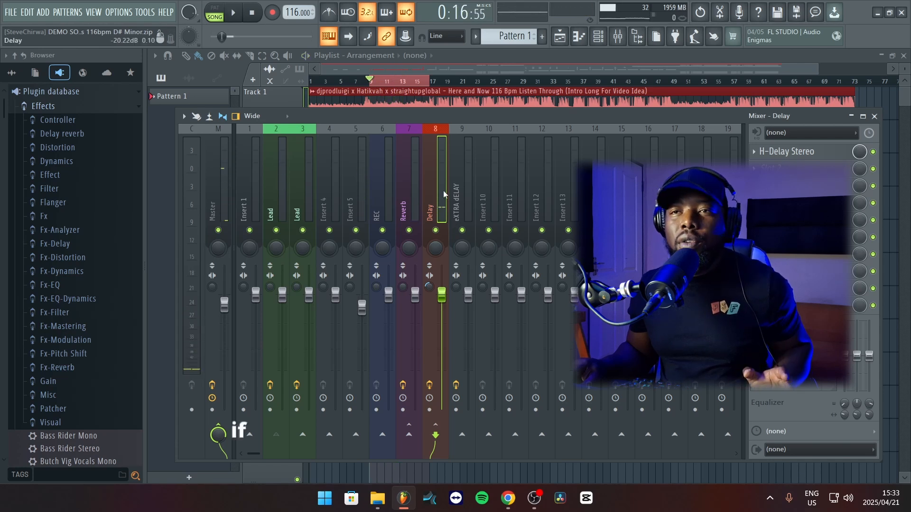
left_click(793, 152)
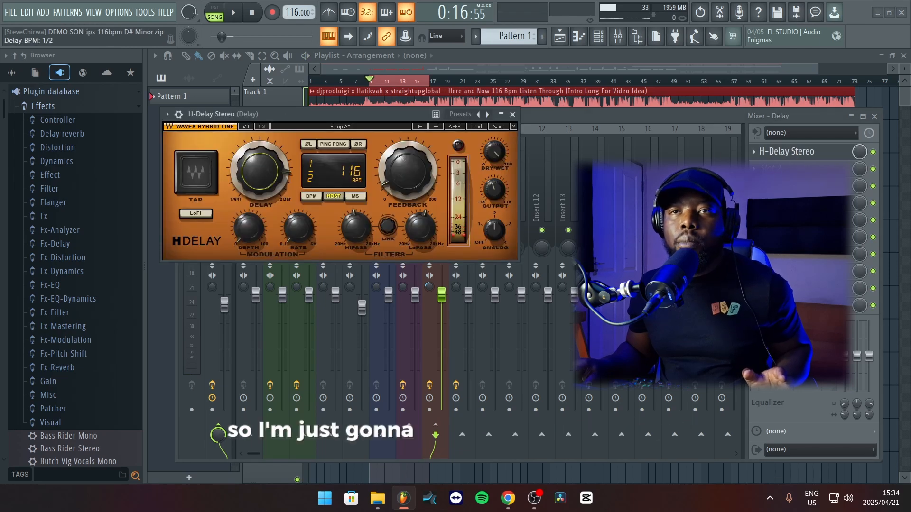
left_click_drag(260, 171, 260, 175)
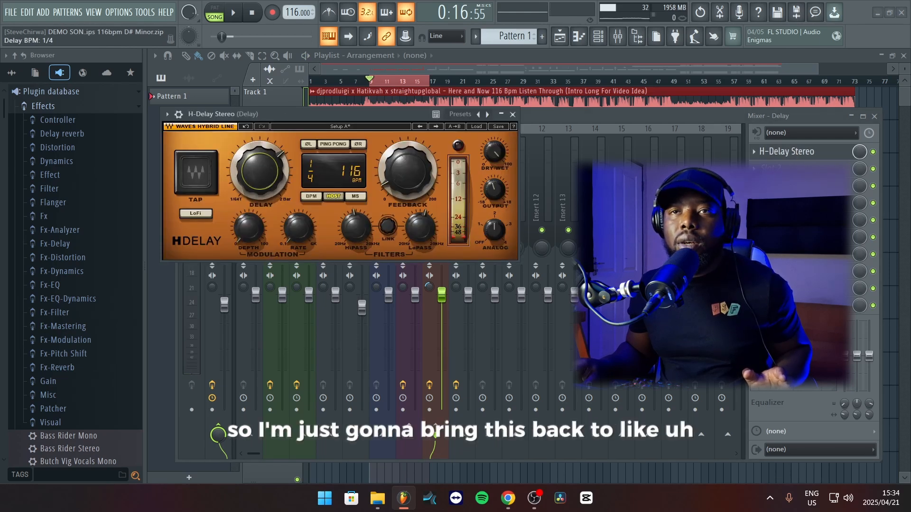
left_click(512, 114)
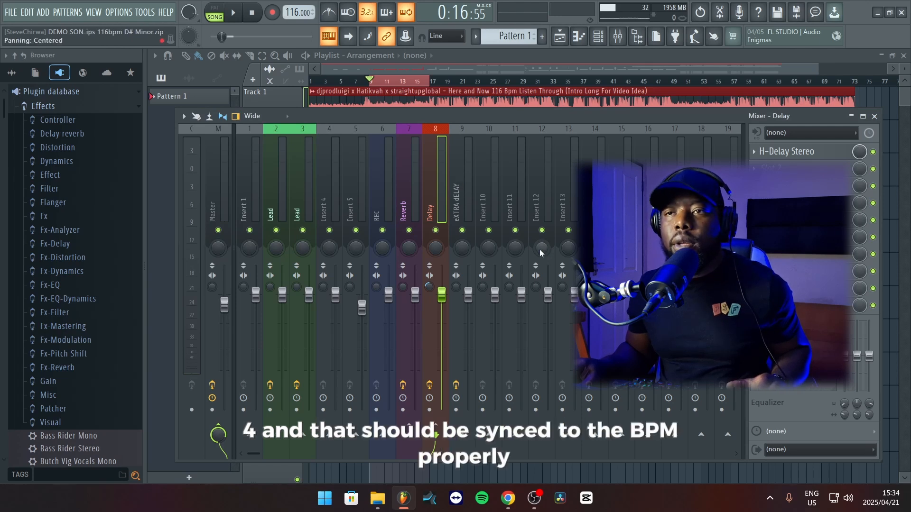
Play the looped section to check the 1/4 delay, inspecting the Lead track's sends and the Delay track
key("space")
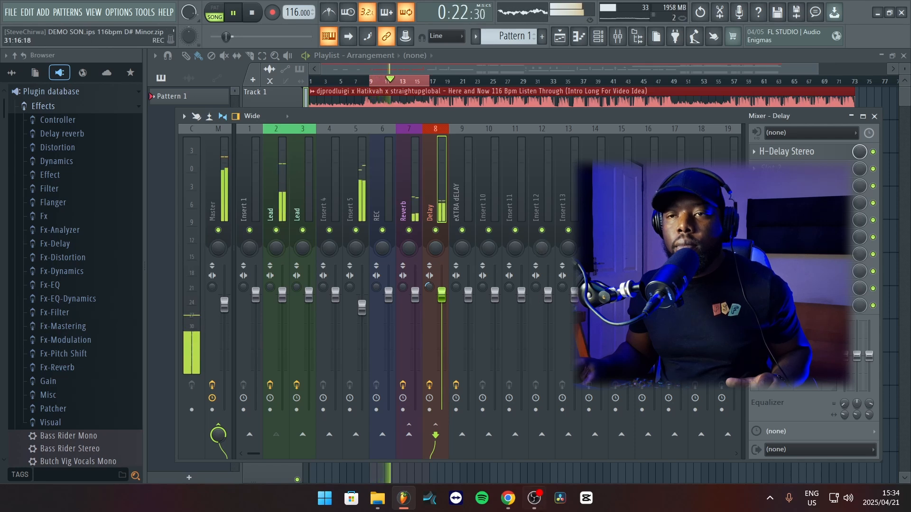
left_click(275, 202)
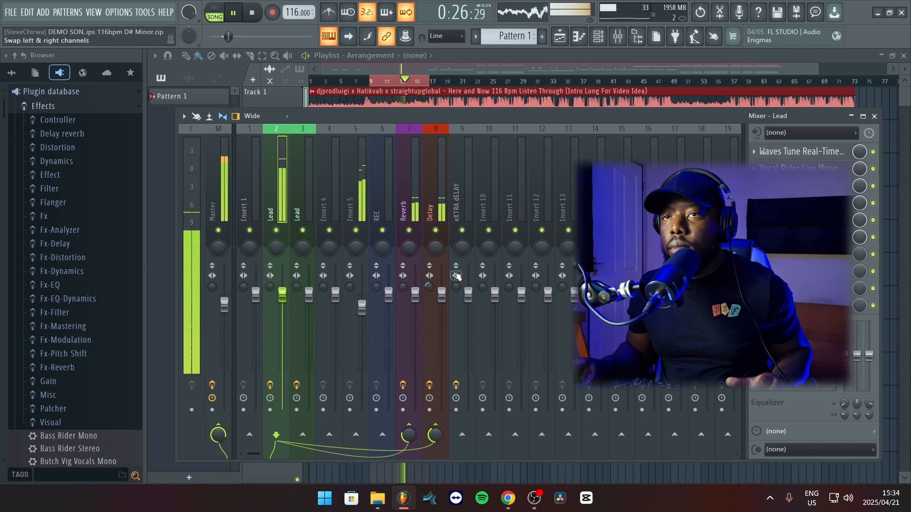
left_click(437, 188)
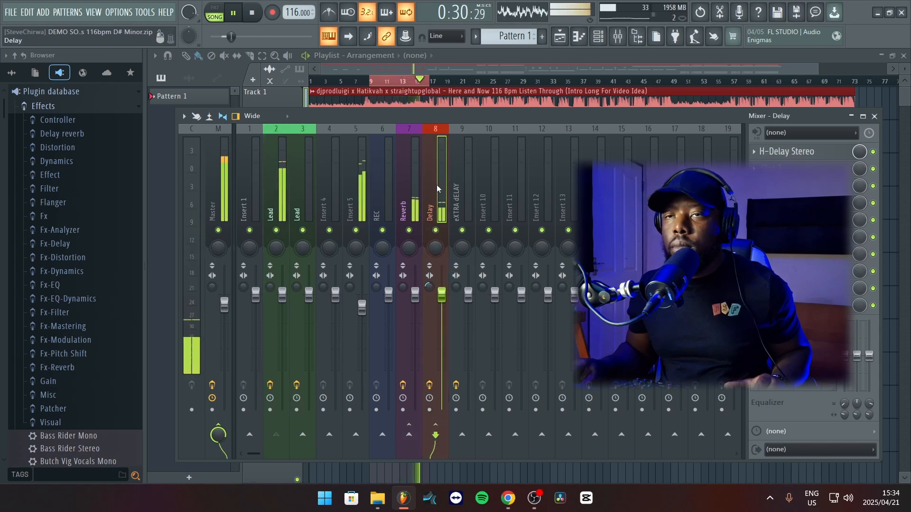
key("space")
Load Fruity Parametric EQ 2 into the second effect slot of the Delay track
mouse_move(518, 502)
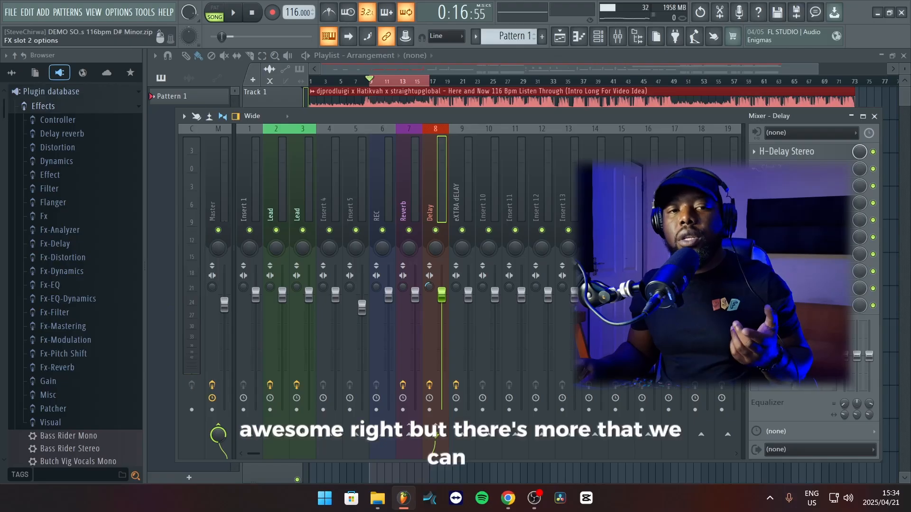
left_click(807, 169)
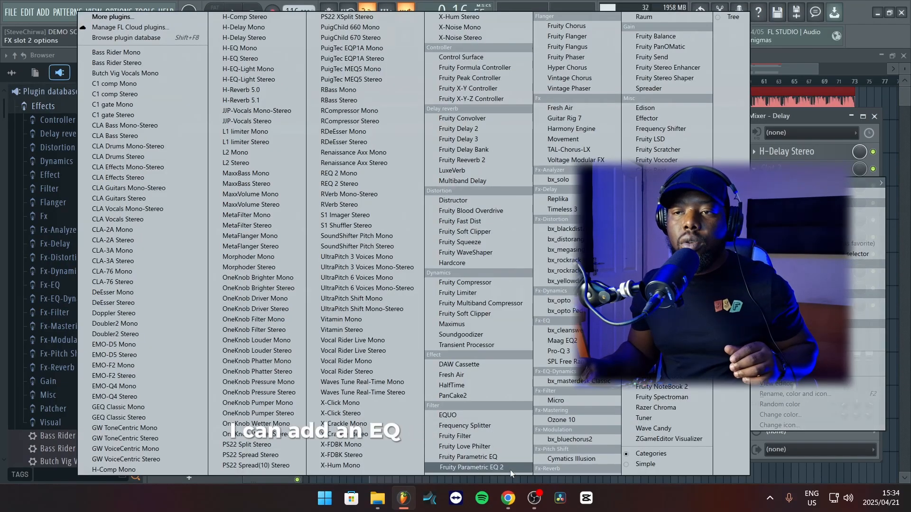
left_click(474, 467)
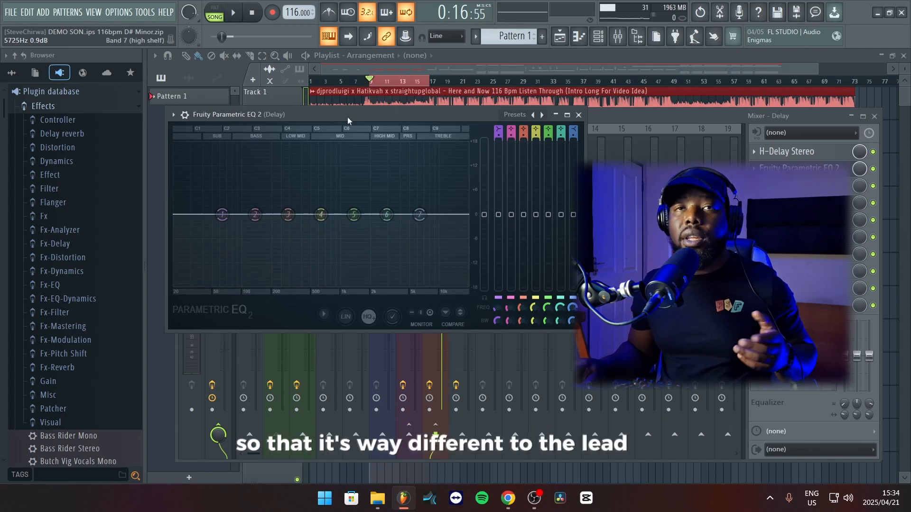
Apply the Radio preset to the Delay track's Fruity Parametric EQ 2
left_click_drag(277, 118, 329, 158)
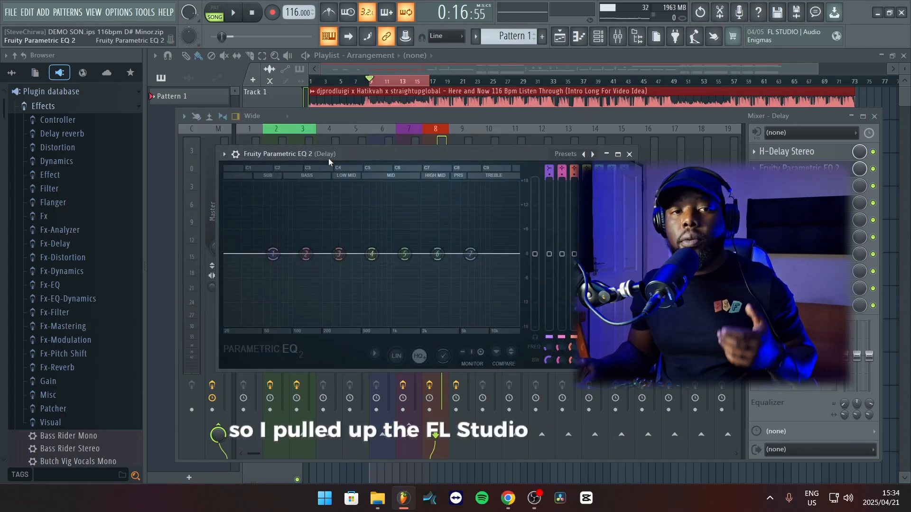
left_click(225, 157)
mouse_move(280, 196)
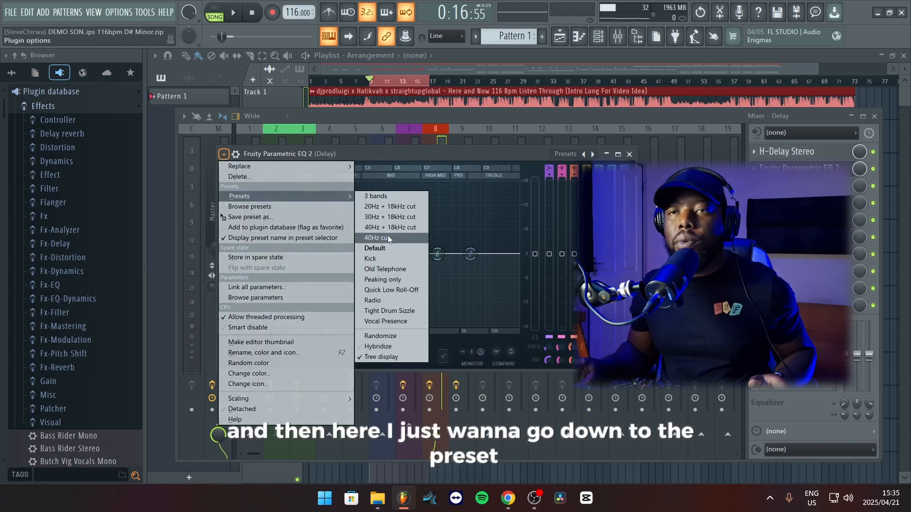
left_click(388, 298)
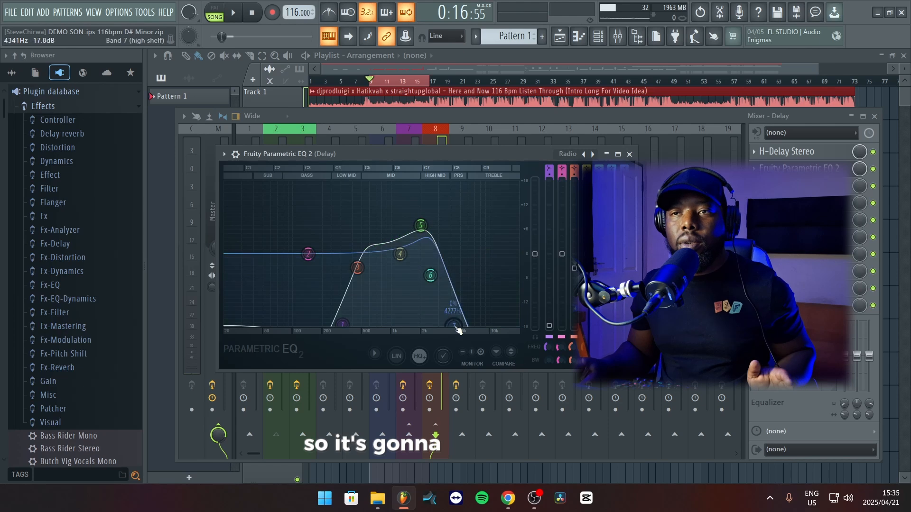
Widen the EQ's passband slightly by raising band 7's frequency and lowering band 1's, and audition the filtered delay
left_click_drag(456, 329, 464, 328)
left_click_drag(344, 326, 336, 325)
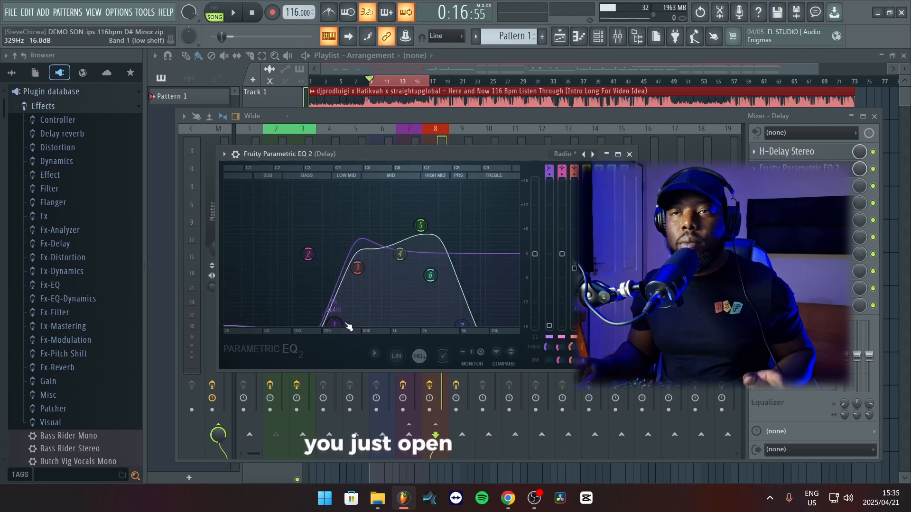
left_click(629, 154)
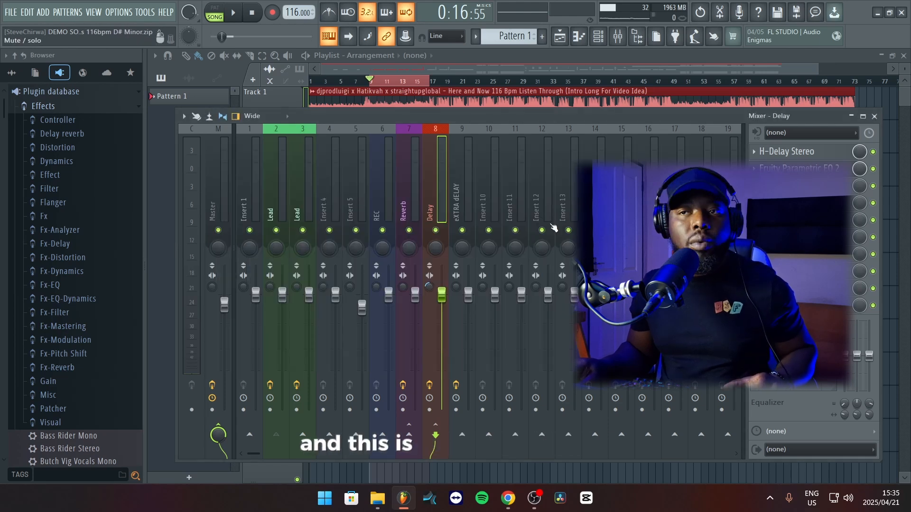
key("space")
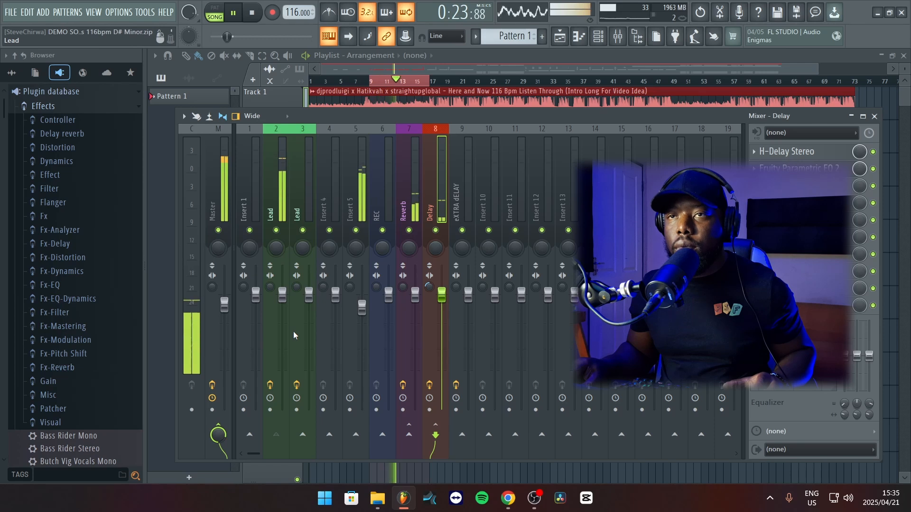
key("space")
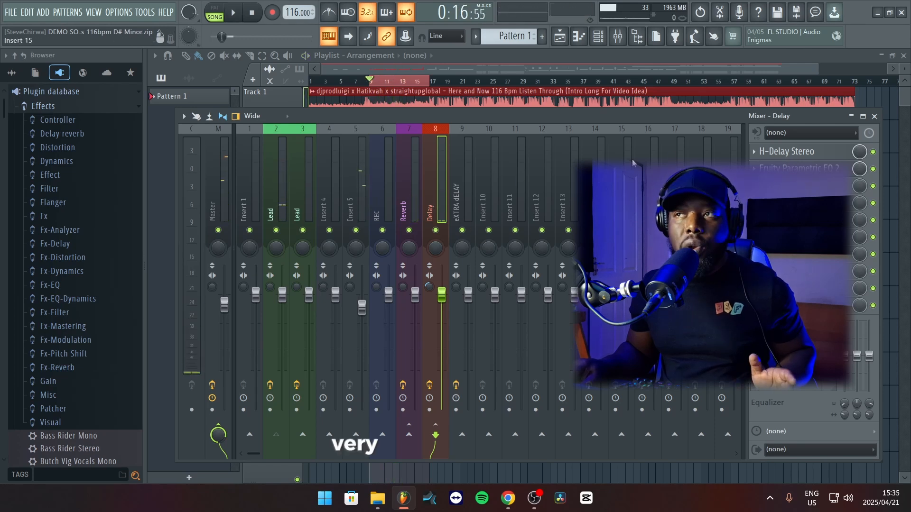
Enable Ping Pong mode in the Delay track's H-Delay and start playback to audition it
left_click(786, 151)
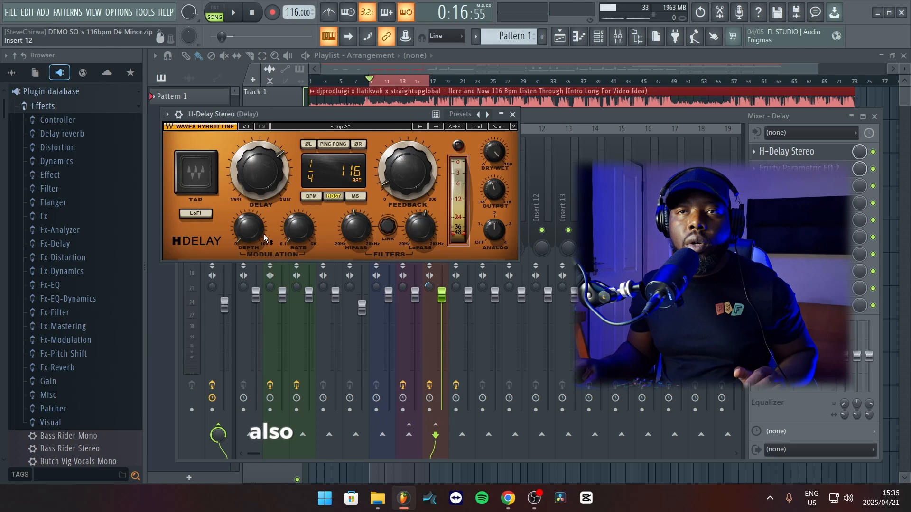
left_click(331, 148)
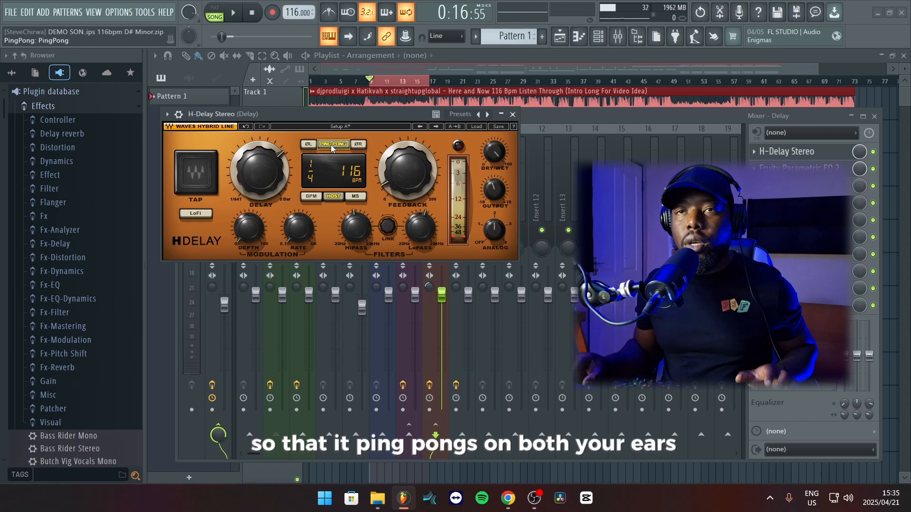
left_click(512, 114)
key("space")
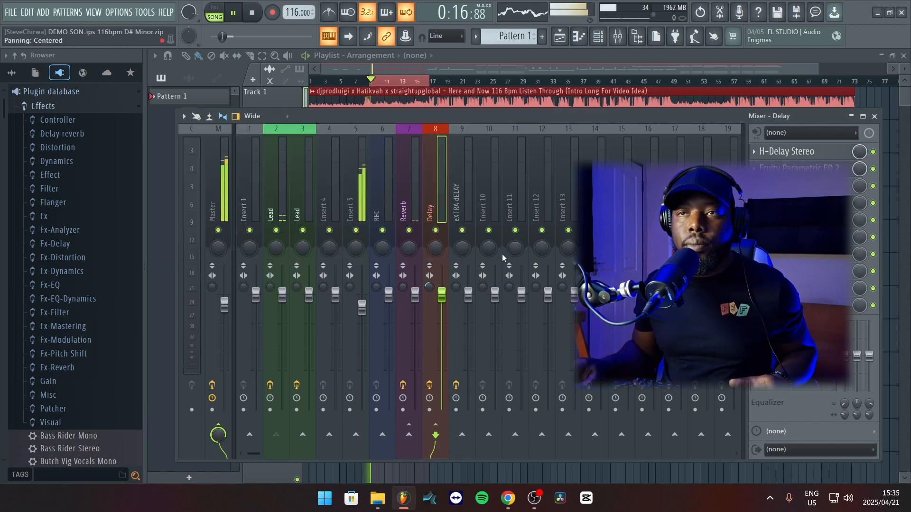